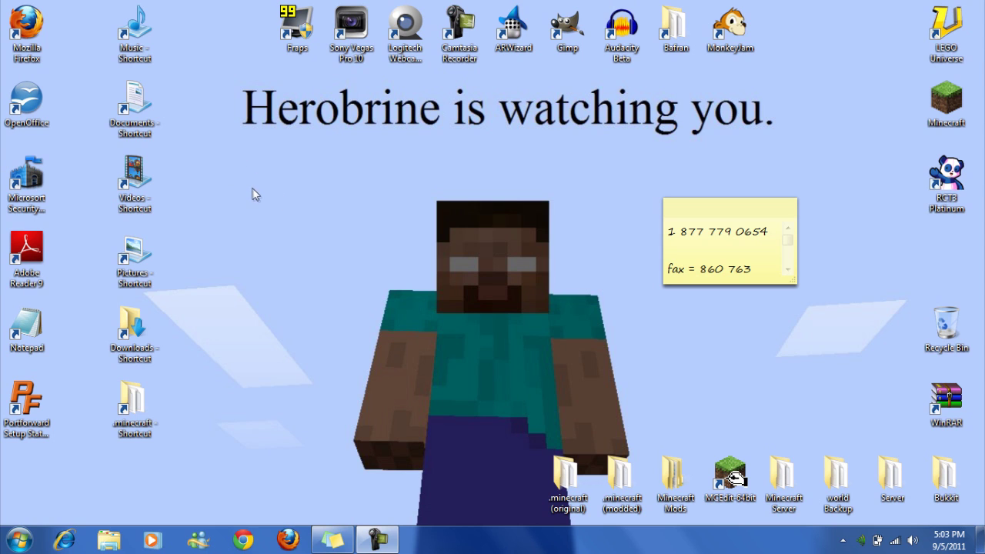
# Step: In Firefox, search for 'modloader' and open the top mods forum thread result
pyautogui.moveTo(253, 190); pyautogui.dragTo(327, 275)
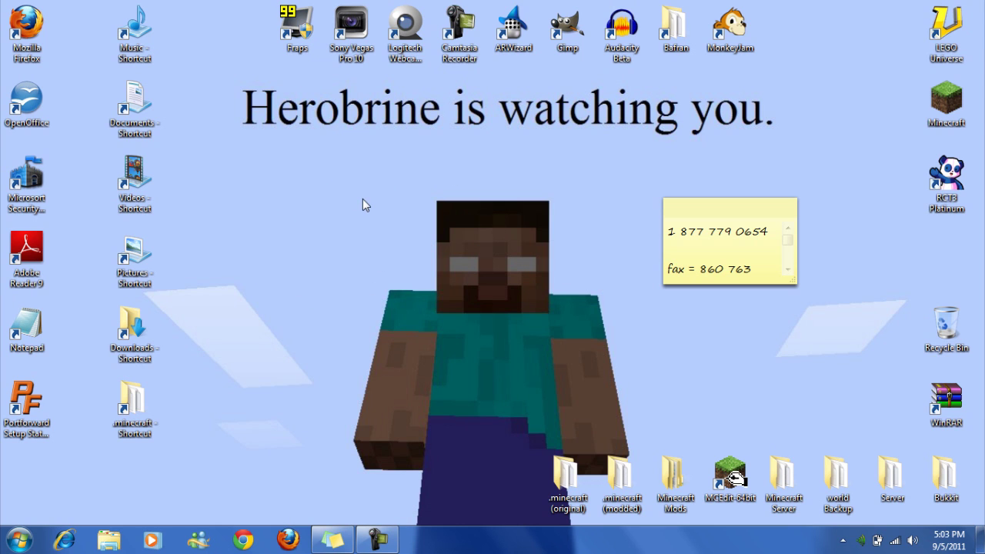
pyautogui.click(287, 540)
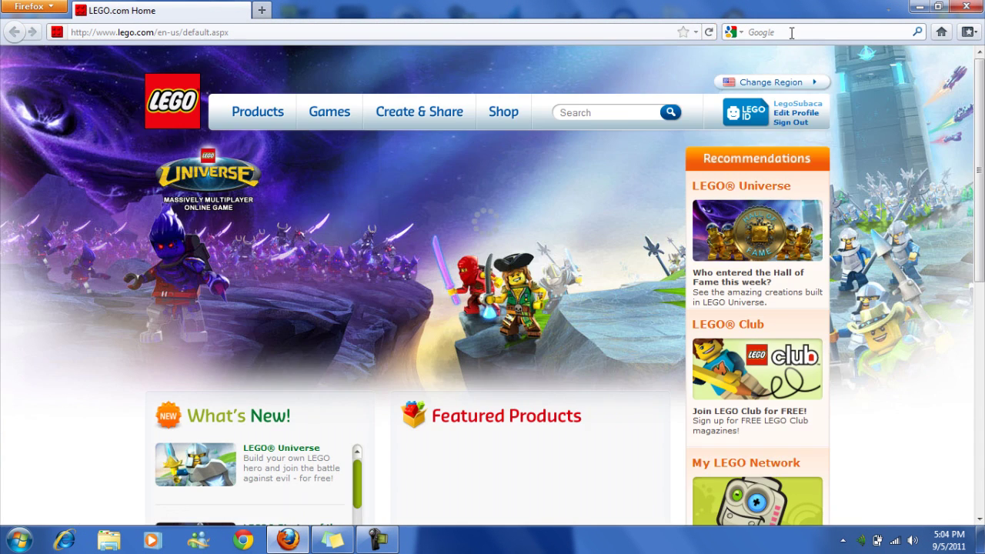
pyautogui.click(789, 33)
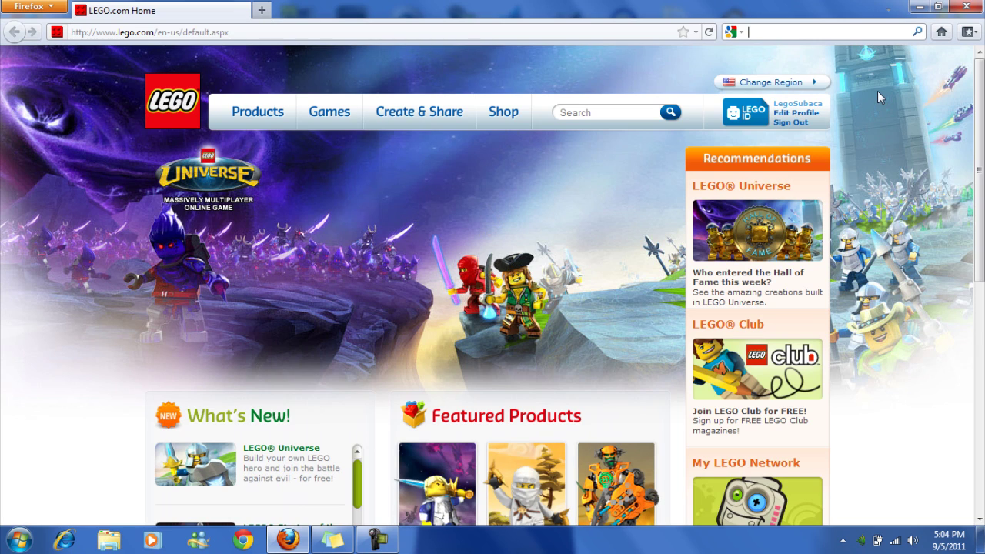
pyautogui.write('modloade')
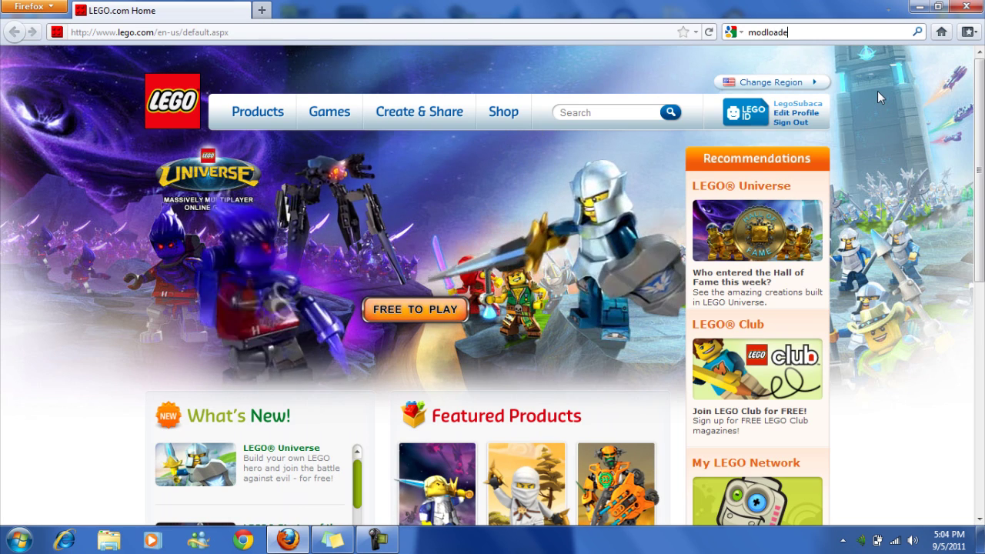
pyautogui.write('r')
pyautogui.press('Return')
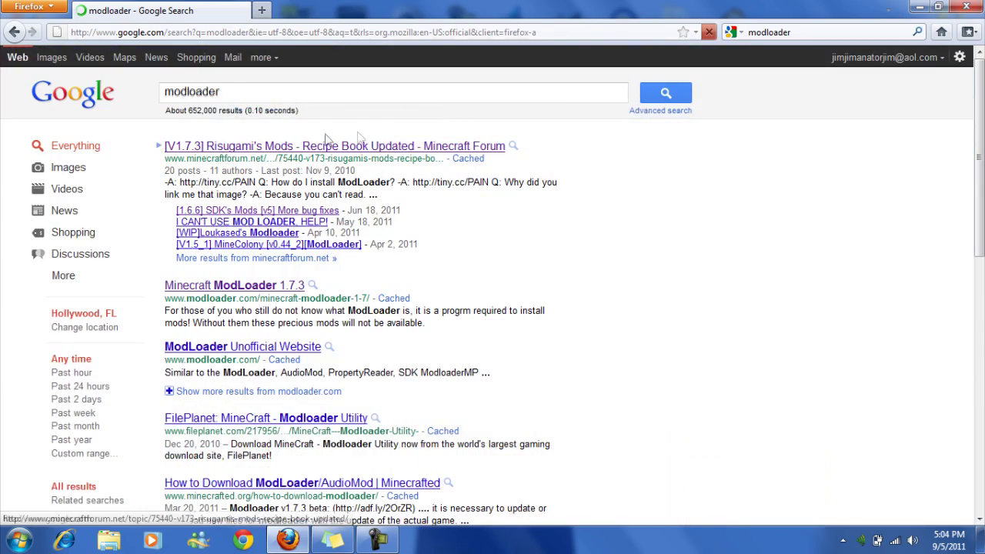
pyautogui.click(300, 148)
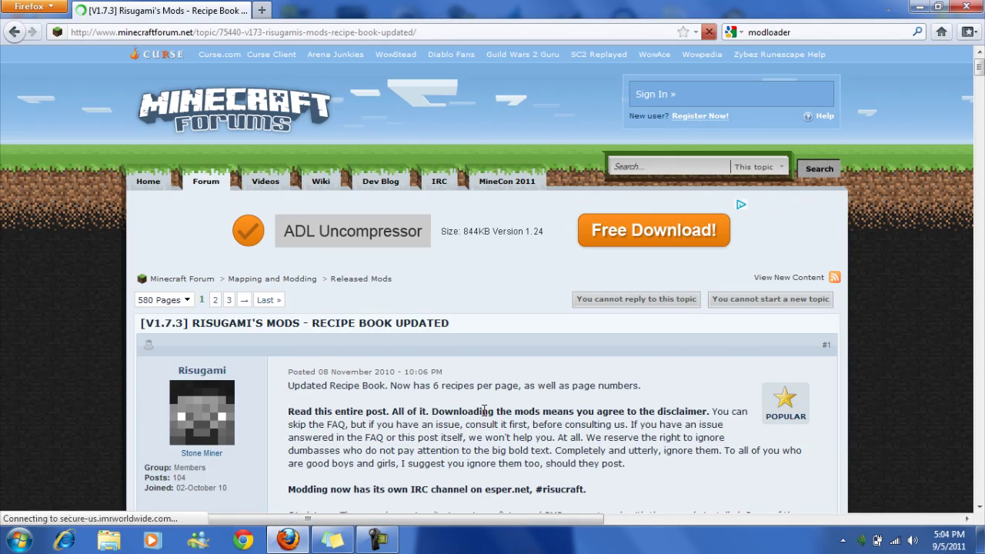
# Step: Direct-download the ModLoader Beta 1.7.3 archive, save ModLoader.zip, and minimize Firefox
pyautogui.scroll(-5, 484, 410)
pyautogui.scroll(-10, 484, 413)
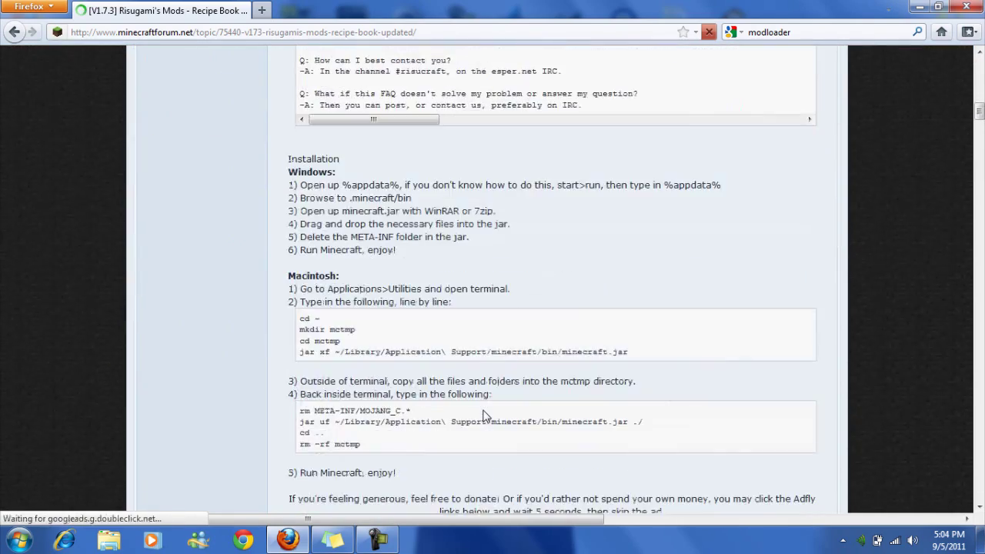
pyautogui.scroll(-9, 483, 416)
pyautogui.scroll(5, 484, 417)
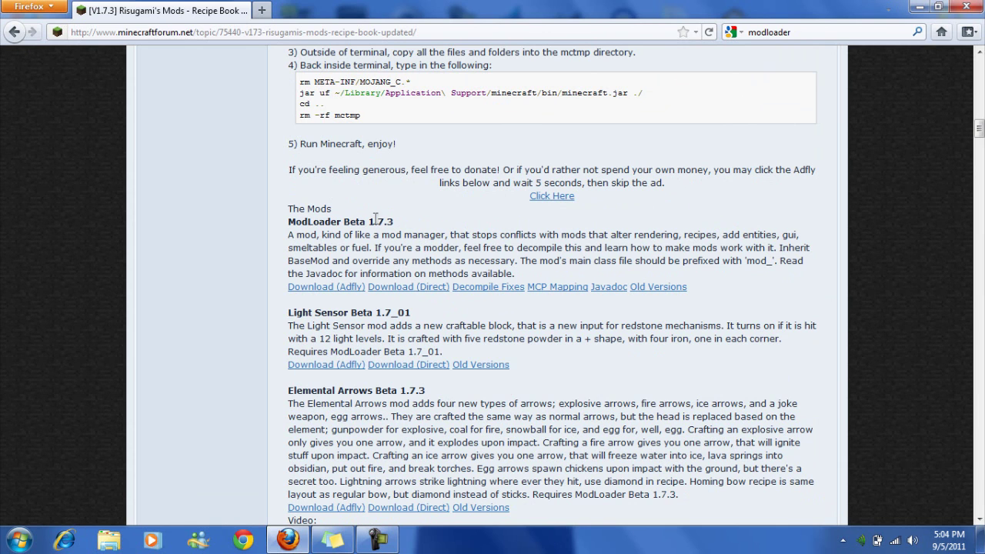
pyautogui.click(403, 288)
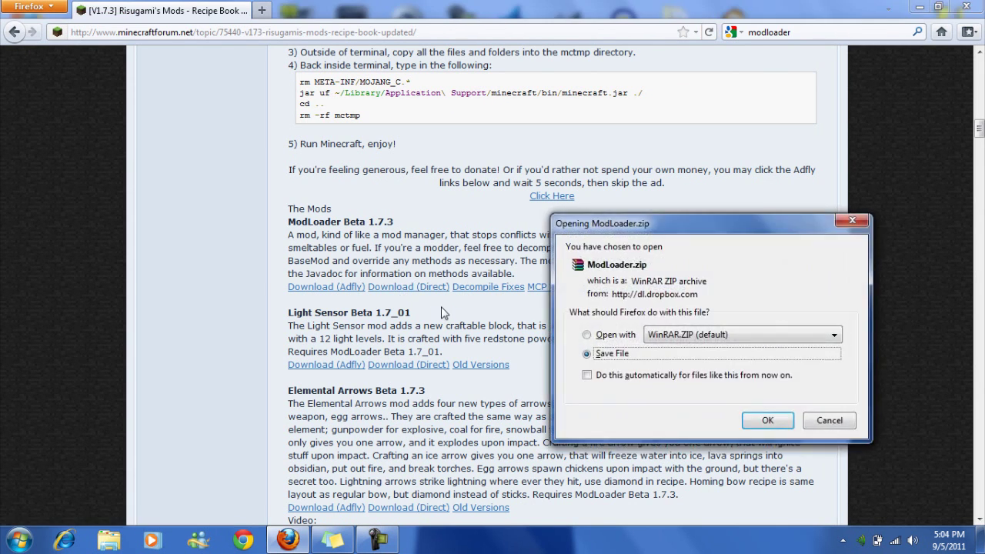
pyautogui.click(753, 418)
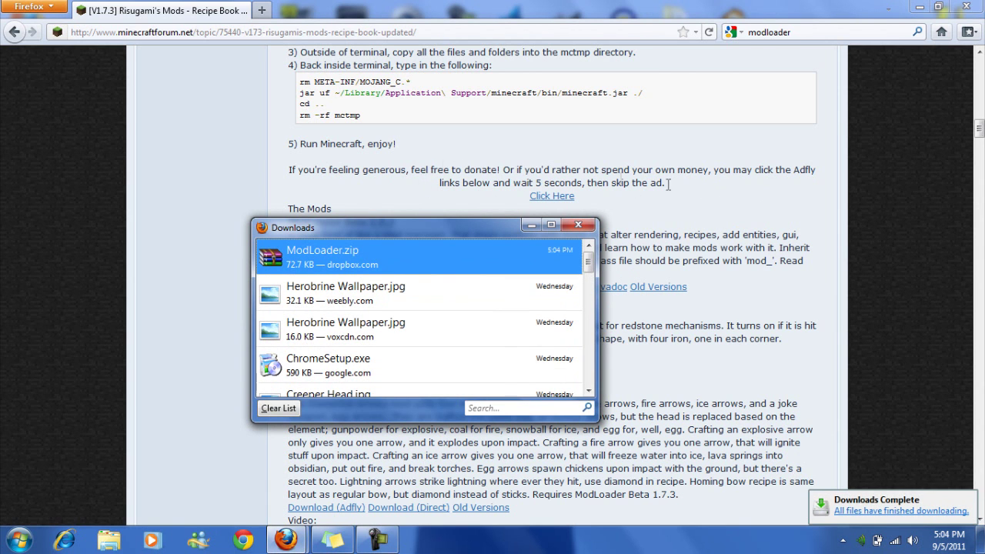
pyautogui.click(918, 6)
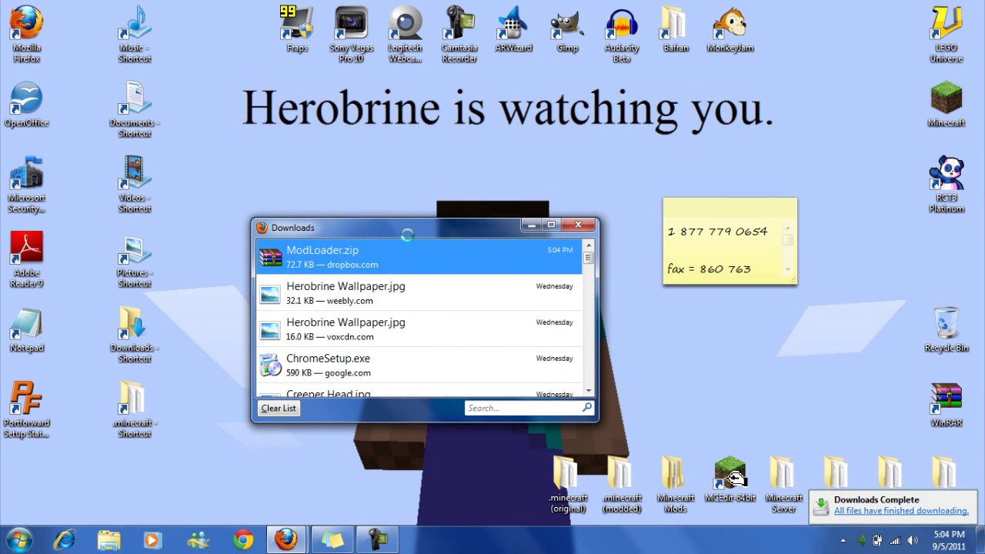
# Step: Move the Downloads list aside and search %appdata% from the Start menu to open Roaming
pyautogui.moveTo(400, 228); pyautogui.dragTo(678, 135)
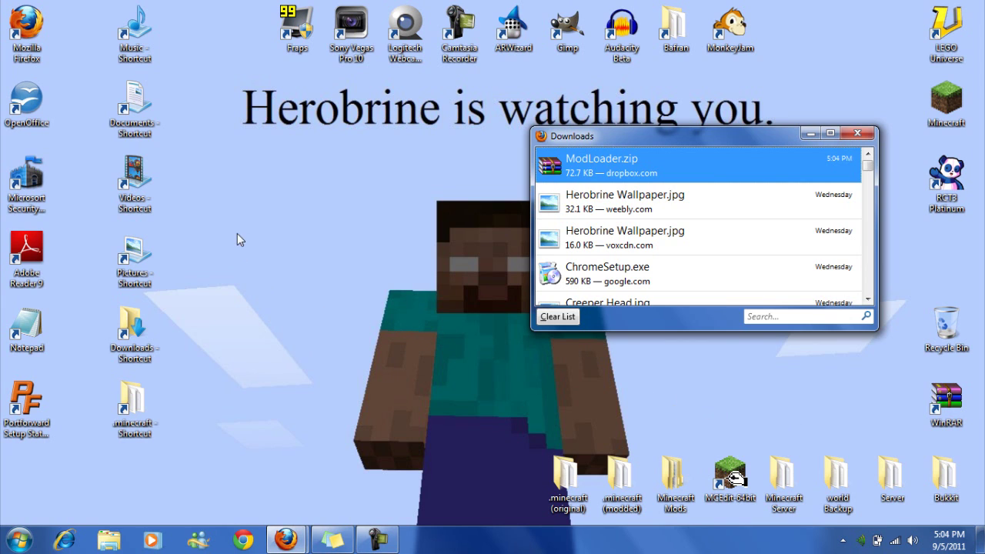
pyautogui.click(19, 540)
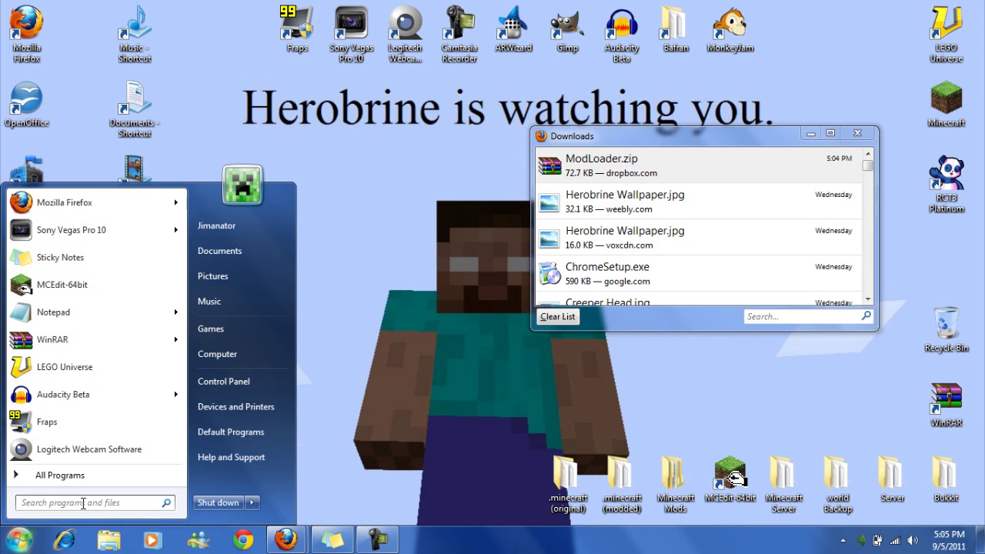
pyautogui.write('%app')
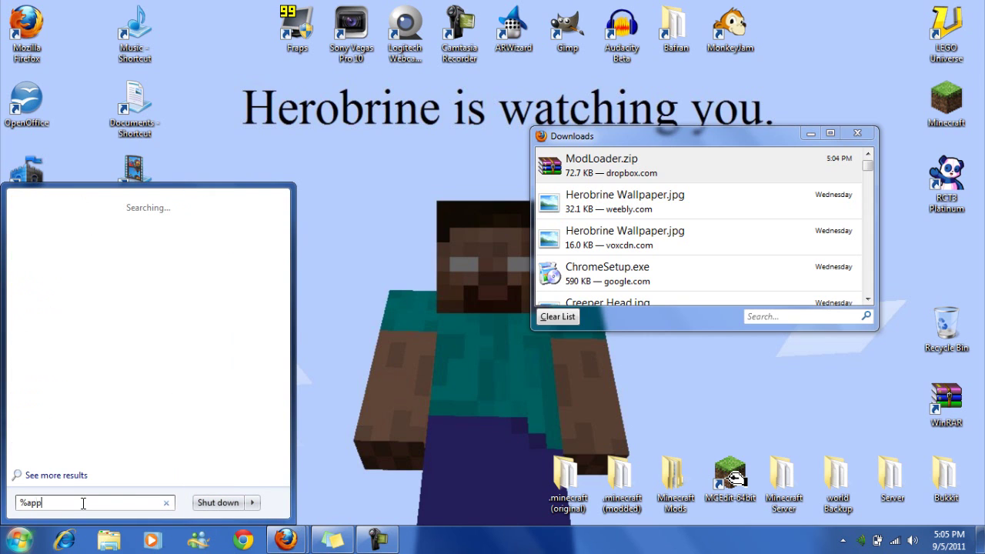
pyautogui.write('data')
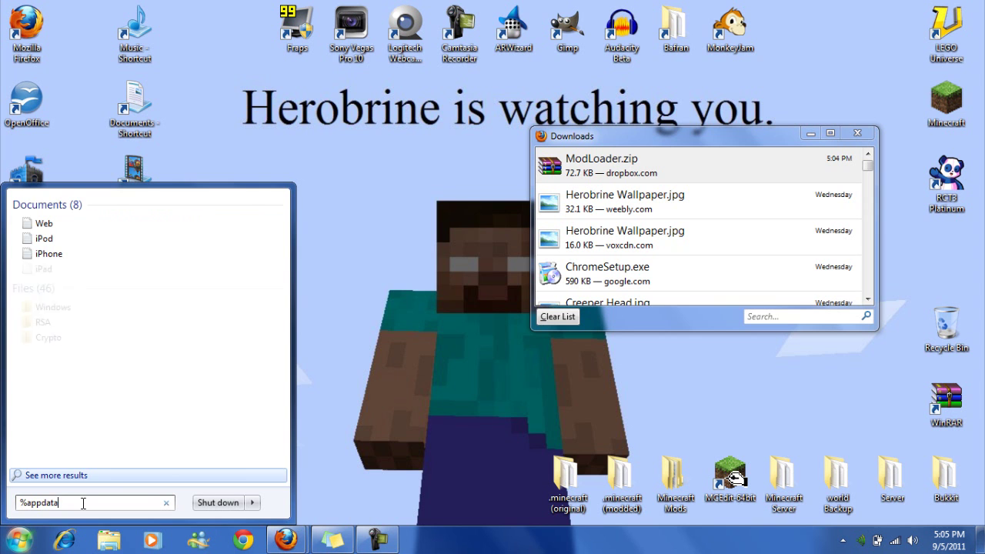
pyautogui.write('%')
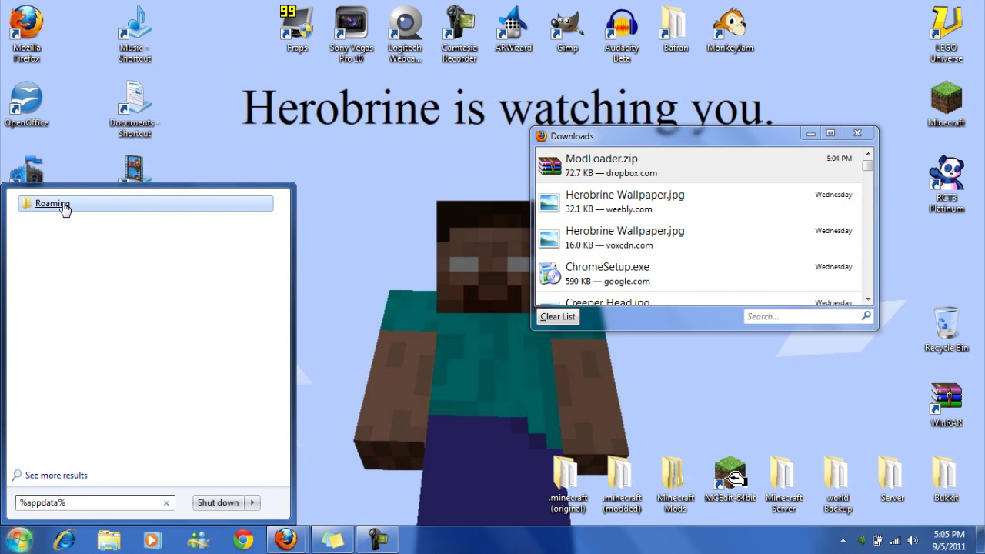
pyautogui.click(52, 204)
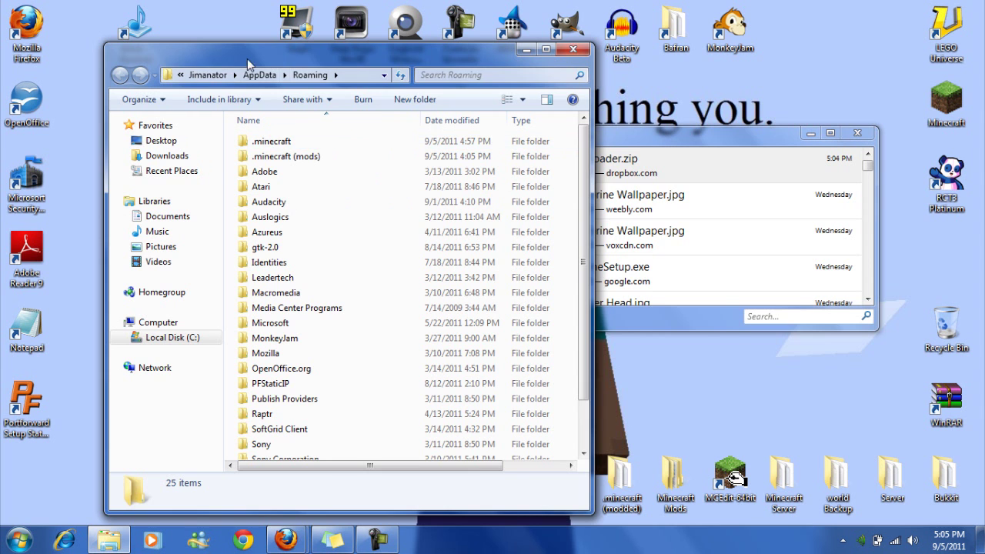
# Step: Open the .minecraft folder under Roaming and select ModLoader.zip in the Downloads list
pyautogui.moveTo(251, 60); pyautogui.dragTo(403, 48)
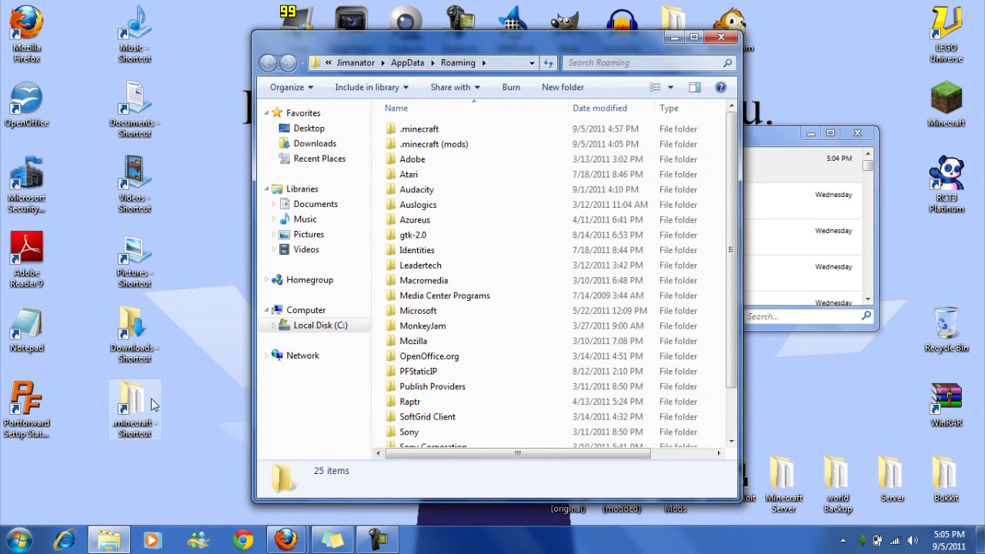
pyautogui.doubleClick(431, 131)
pyautogui.moveTo(407, 43); pyautogui.dragTo(182, 27)
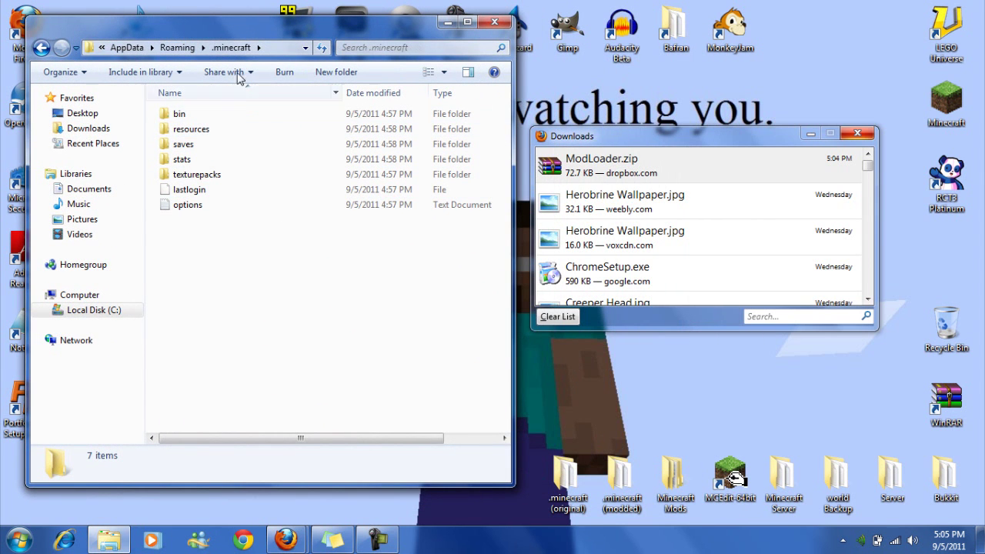
pyautogui.moveTo(658, 138); pyautogui.dragTo(700, 144)
pyautogui.click(646, 171)
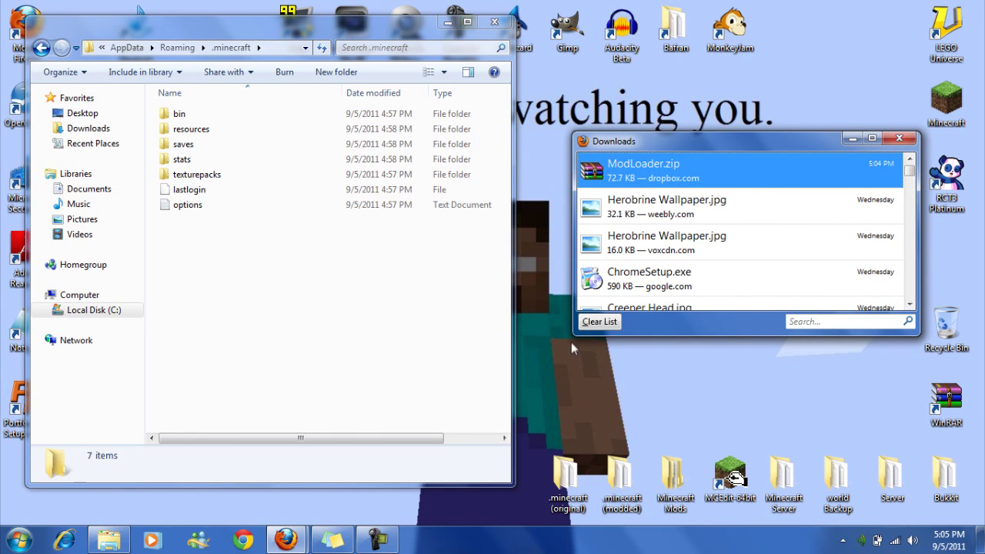
# Step: Open ModLoader.zip in WinRAR, dismiss the licence reminder, and open the .minecraft bin folder
pyautogui.doubleClick(585, 158)
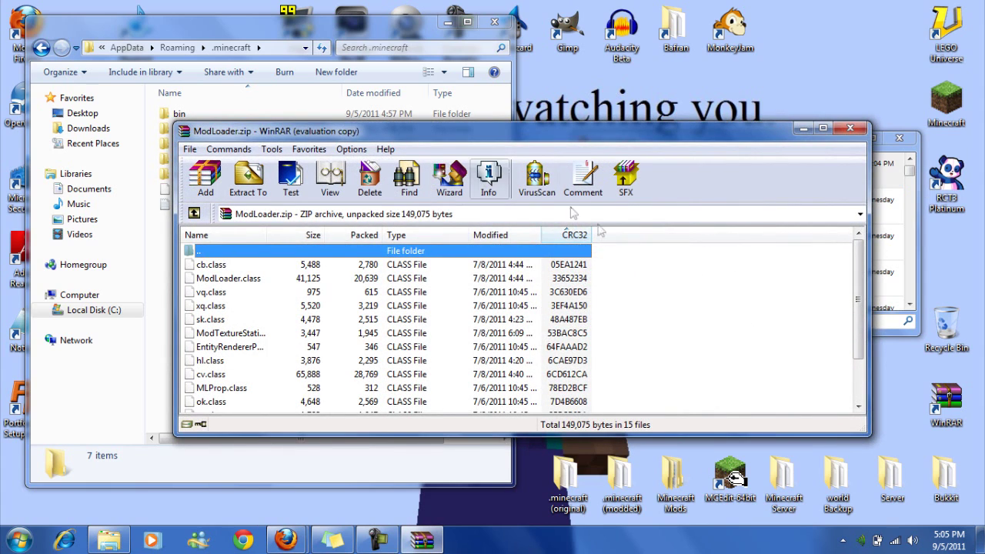
pyautogui.click(600, 287)
pyautogui.moveTo(454, 138); pyautogui.dragTo(629, 137)
pyautogui.scroll(-2, 810, 316)
pyautogui.scroll(2, 800, 319)
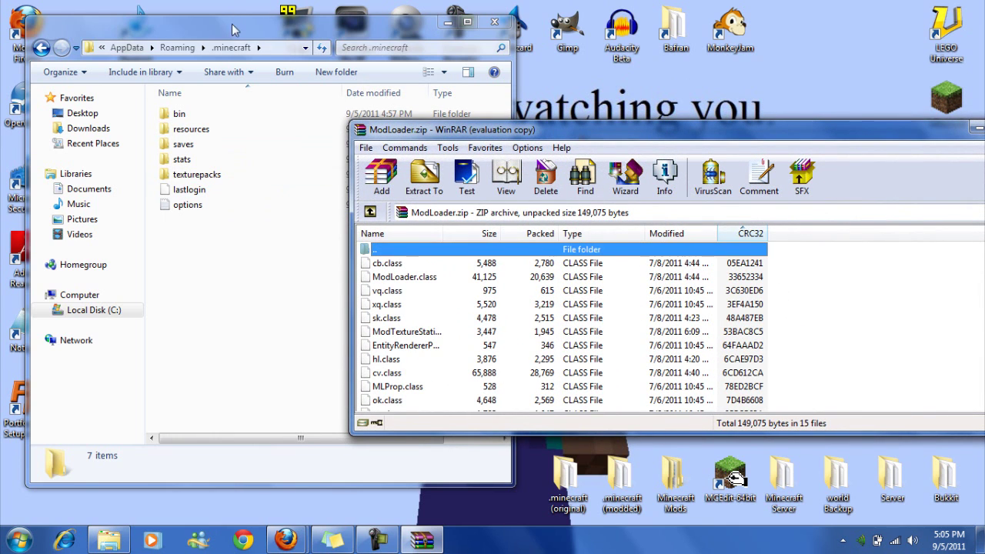
pyautogui.moveTo(238, 20); pyautogui.dragTo(214, 20)
pyautogui.doubleClick(163, 115)
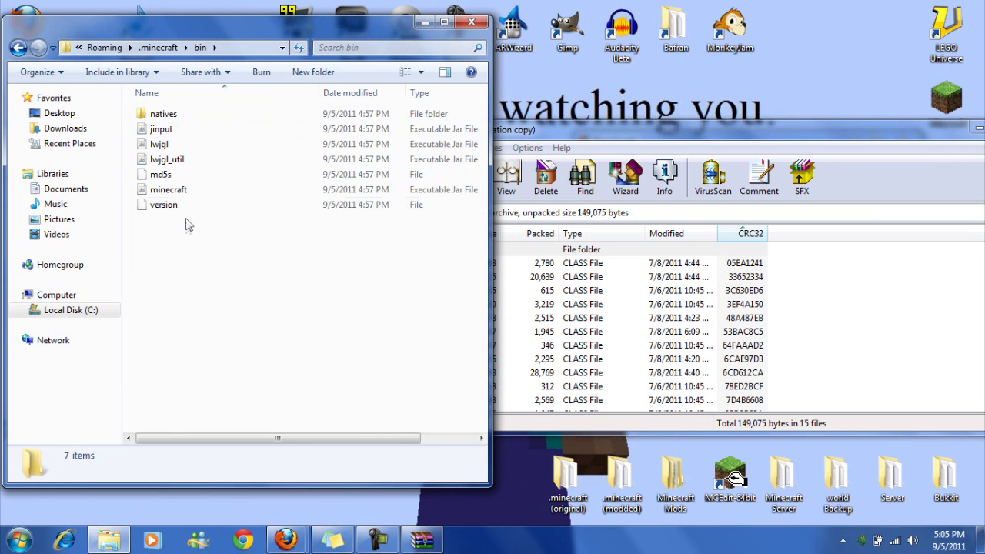
# Step: Open minecraft.jar from the bin folder as a WinRAR archive
pyautogui.click(183, 192)
pyautogui.rightClick(190, 196)
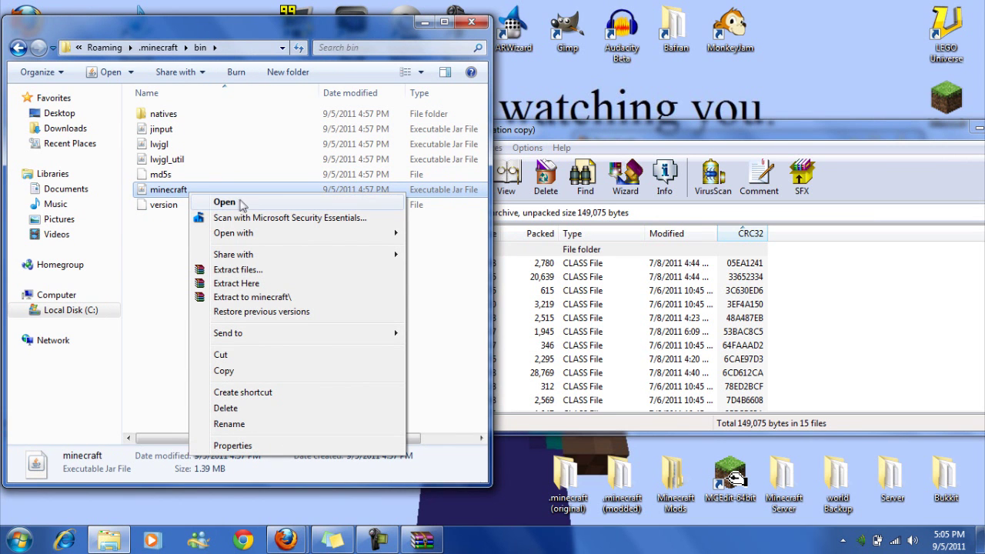
pyautogui.moveTo(247, 233)
pyautogui.click(488, 250)
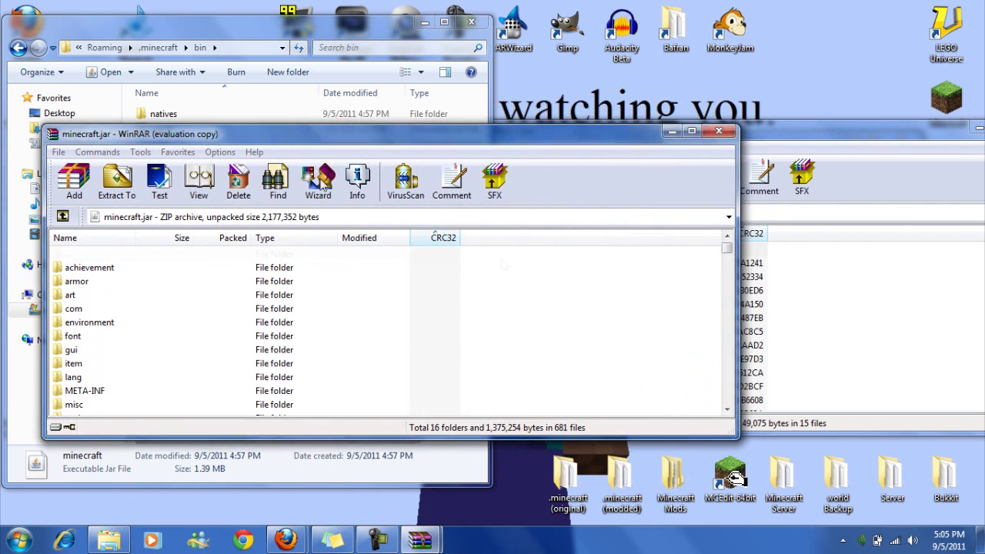
pyautogui.click(468, 292)
pyautogui.moveTo(370, 143); pyautogui.dragTo(354, 120)
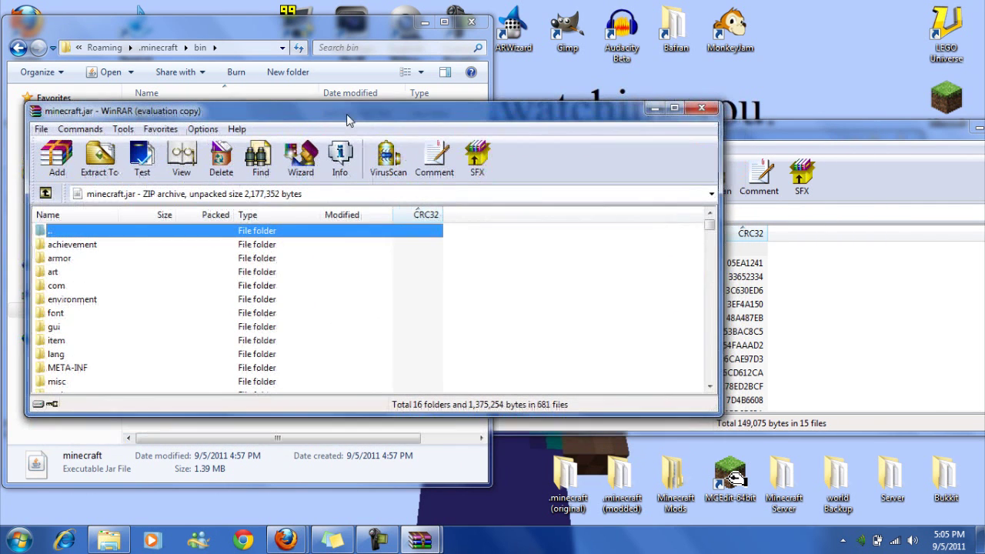
# Step: Delete the META-INF folder from minecraft.jar and confirm the deletion
pyautogui.click(83, 368)
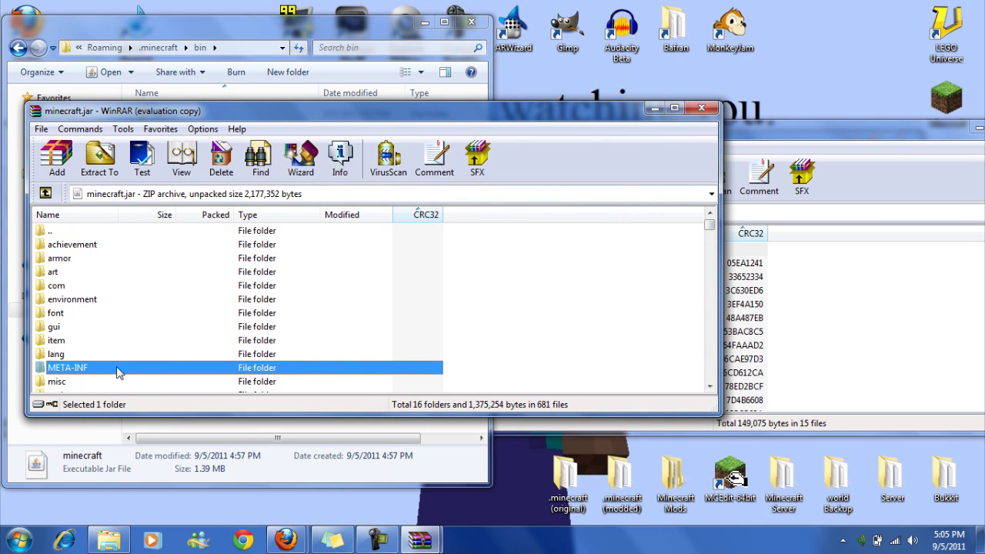
pyautogui.click(221, 160)
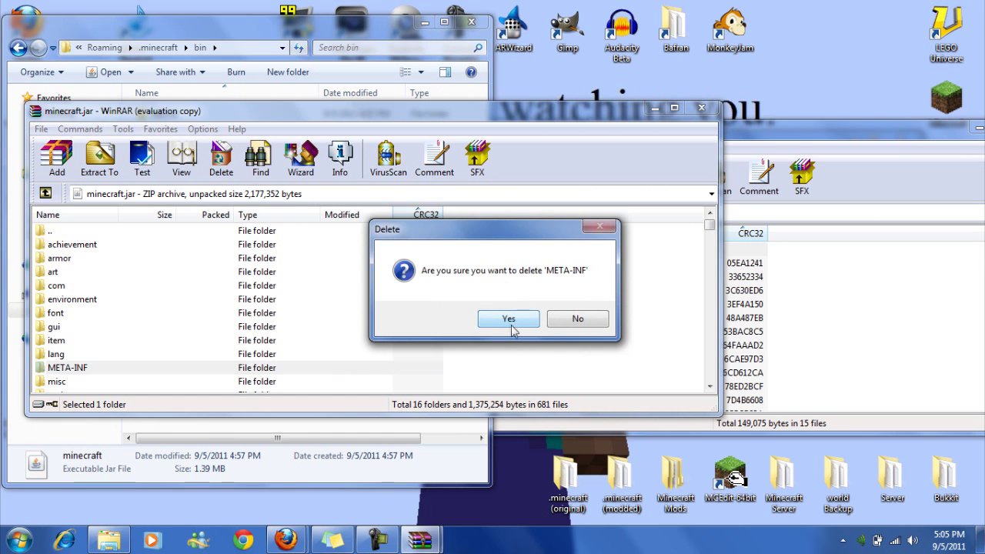
pyautogui.click(509, 319)
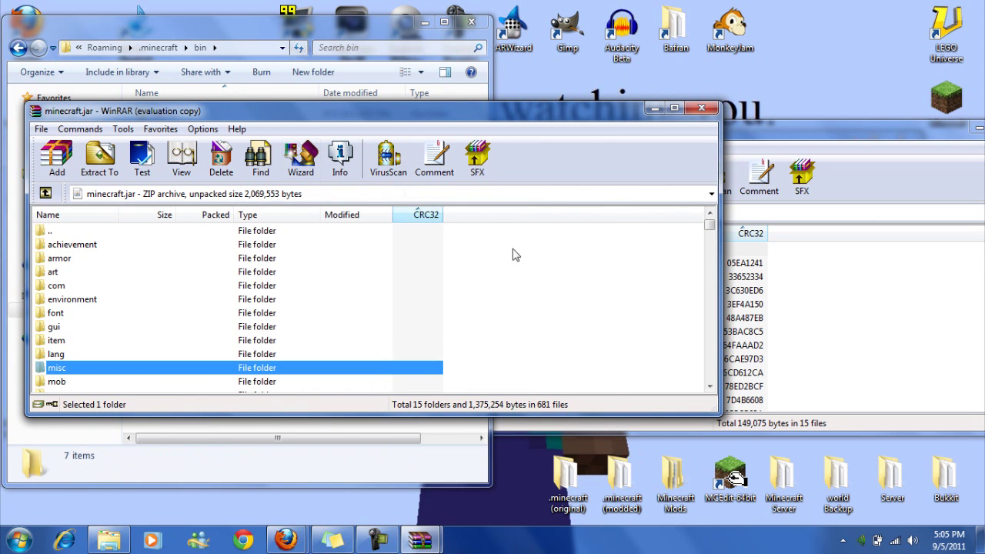
pyautogui.click(517, 331)
# Step: Drag all 15 ModLoader class files from ModLoader.zip into minecraft.jar and confirm adding them
pyautogui.moveTo(770, 129); pyautogui.dragTo(750, 94)
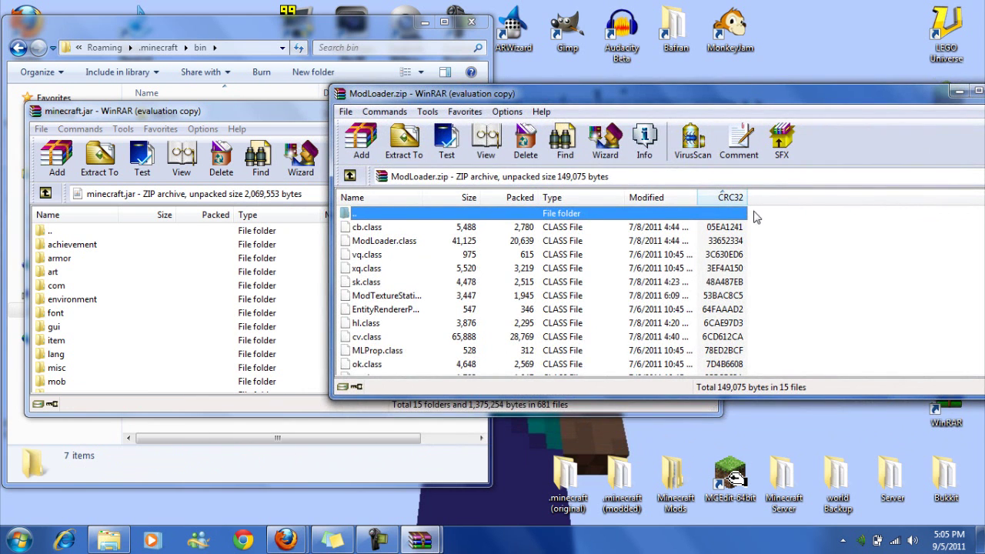
pyautogui.moveTo(780, 237); pyautogui.dragTo(736, 475)
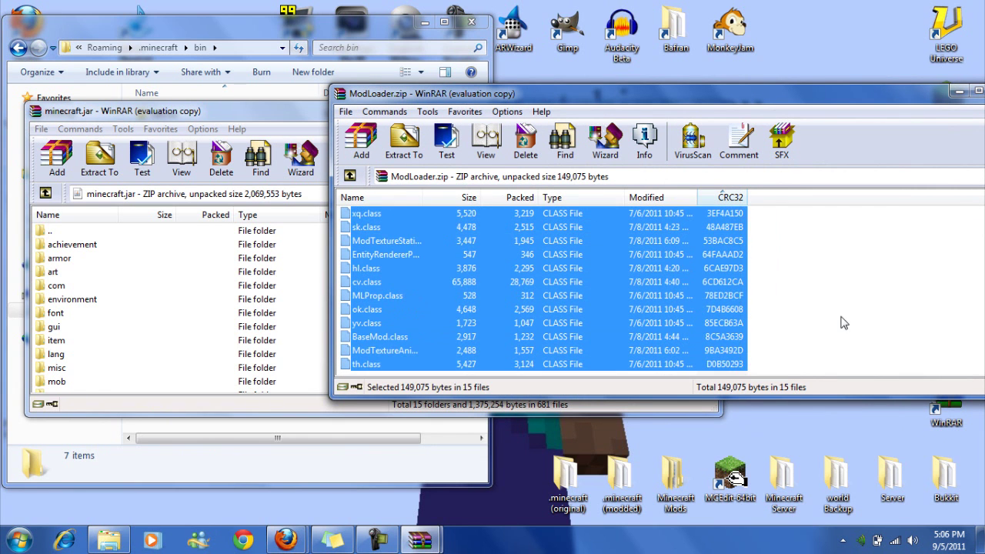
pyautogui.scroll(2, 835, 318)
pyautogui.scroll(-2, 831, 319)
pyautogui.scroll(2, 824, 318)
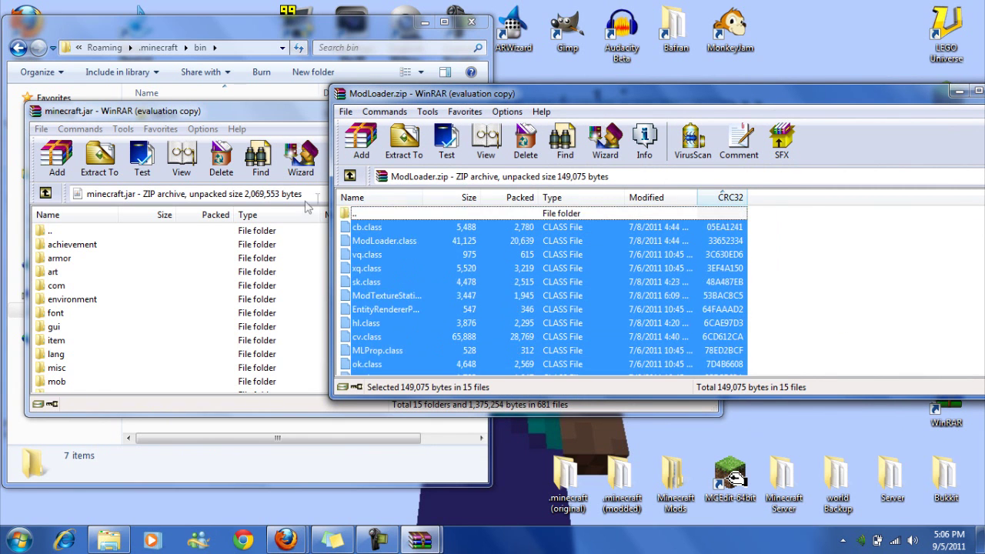
pyautogui.moveTo(386, 232); pyautogui.dragTo(177, 278)
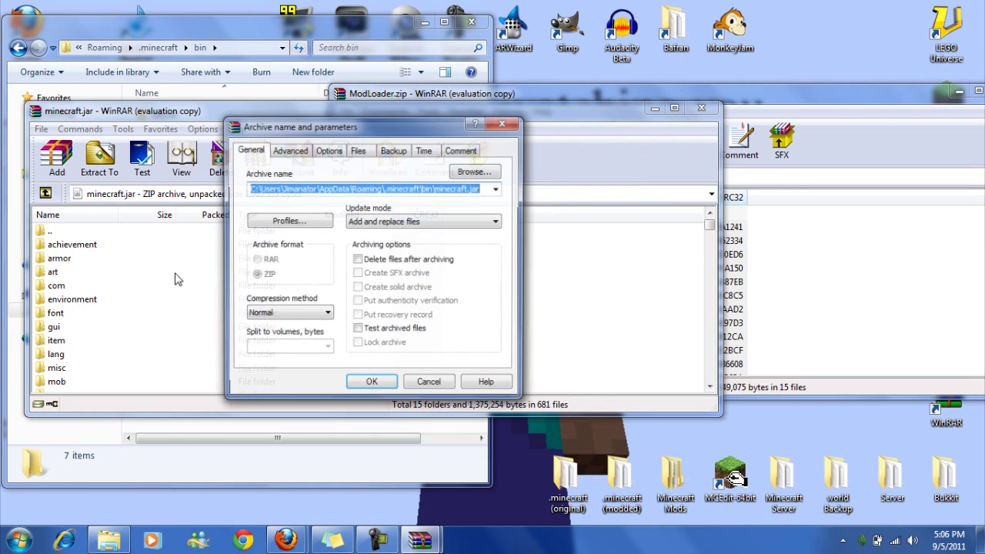
pyautogui.click(376, 378)
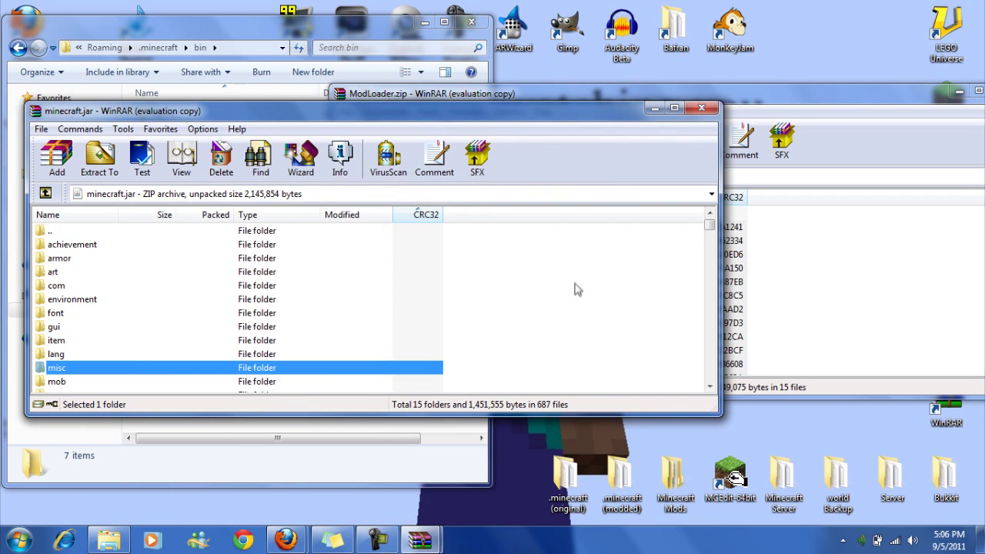
pyautogui.scroll(1, 519, 336)
# Step: Close both WinRAR archives, Explorer and Downloads, and start the Minecraft launcher
pyautogui.moveTo(487, 113); pyautogui.dragTo(475, 135)
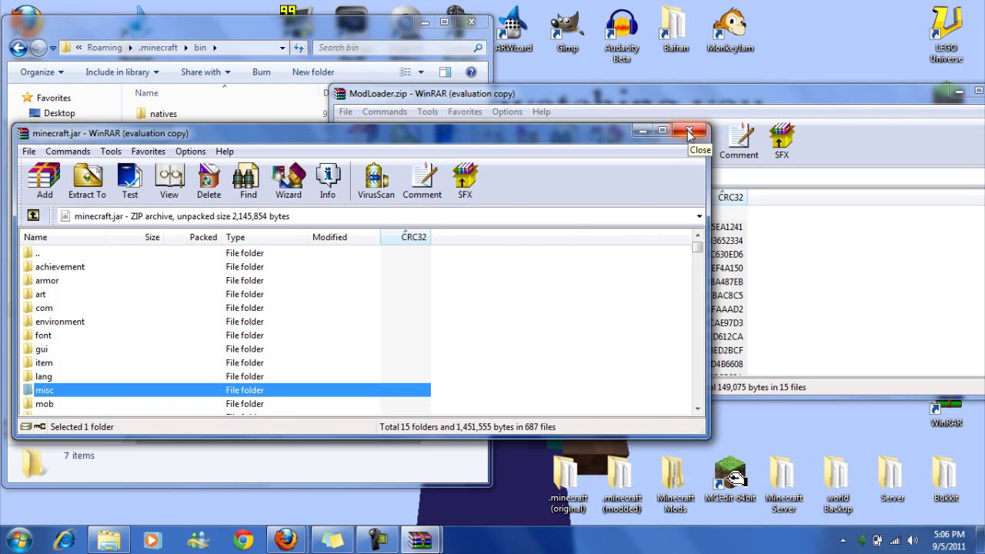
pyautogui.click(689, 132)
pyautogui.moveTo(768, 93); pyautogui.dragTo(593, 110)
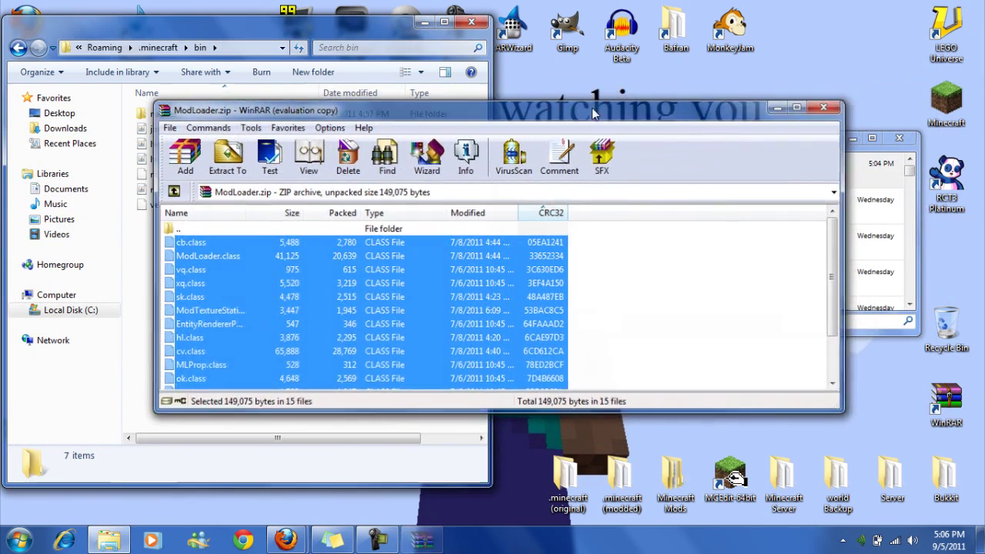
pyautogui.hotkey('alt', 'F4')
pyautogui.hotkey('alt', 'F4')
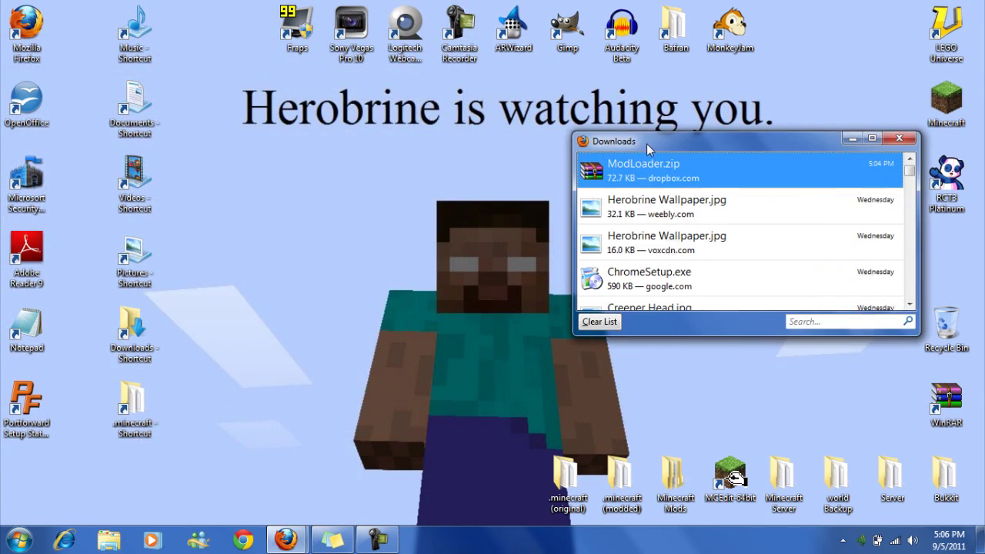
pyautogui.moveTo(646, 143); pyautogui.dragTo(414, 162)
pyautogui.hotkey('alt', 'F4')
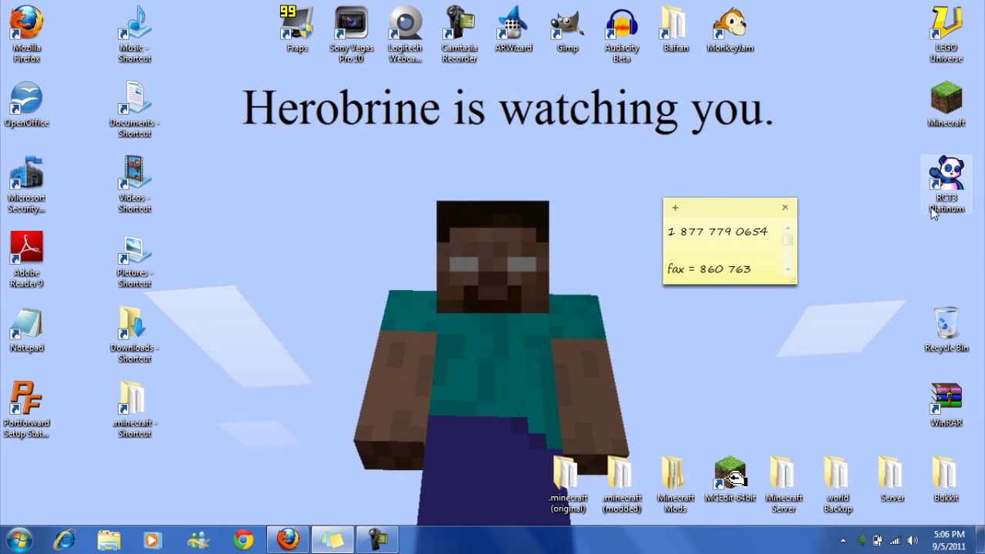
pyautogui.click(946, 108)
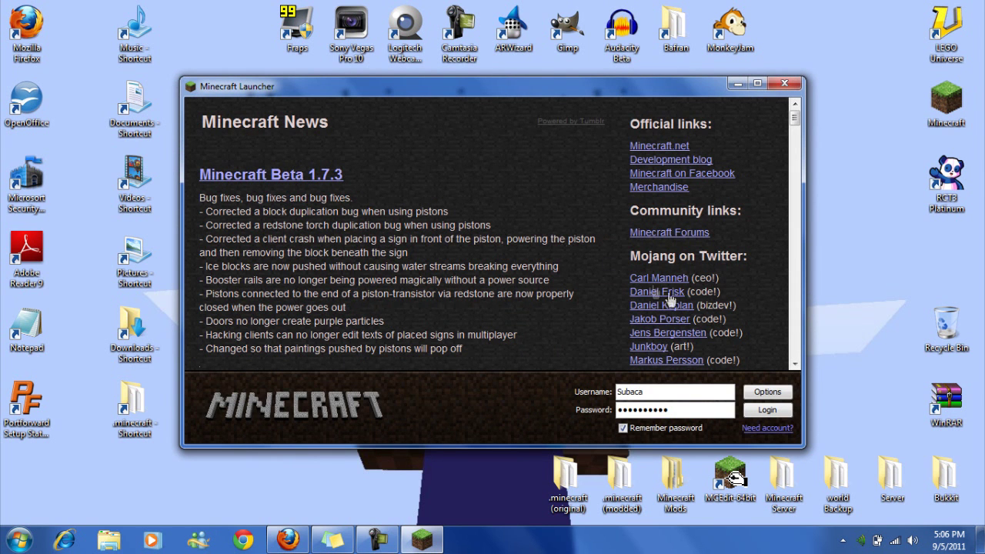
# Step: Log in through the Minecraft Launcher so the game opens on the Mojang splash screen
pyautogui.moveTo(552, 87); pyautogui.dragTo(524, 94)
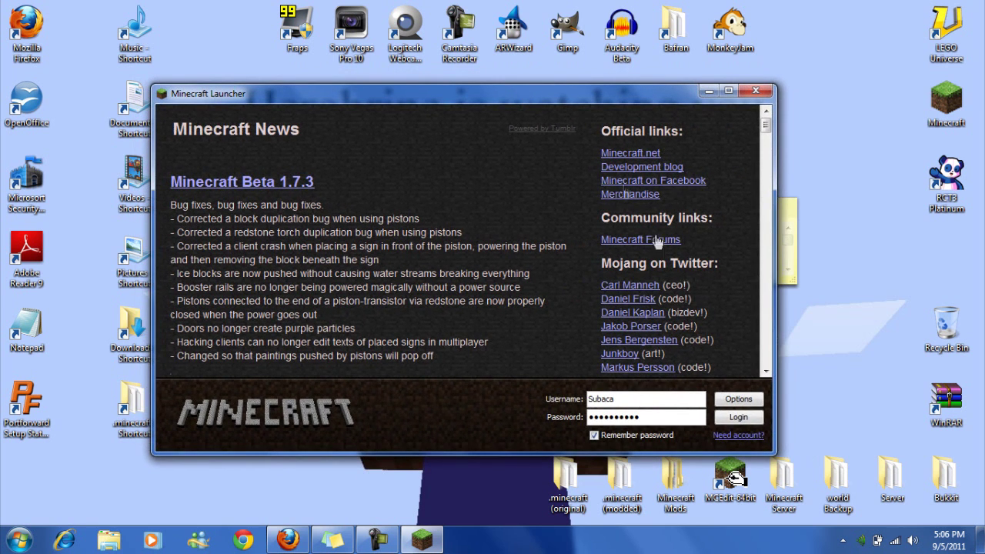
pyautogui.click(733, 418)
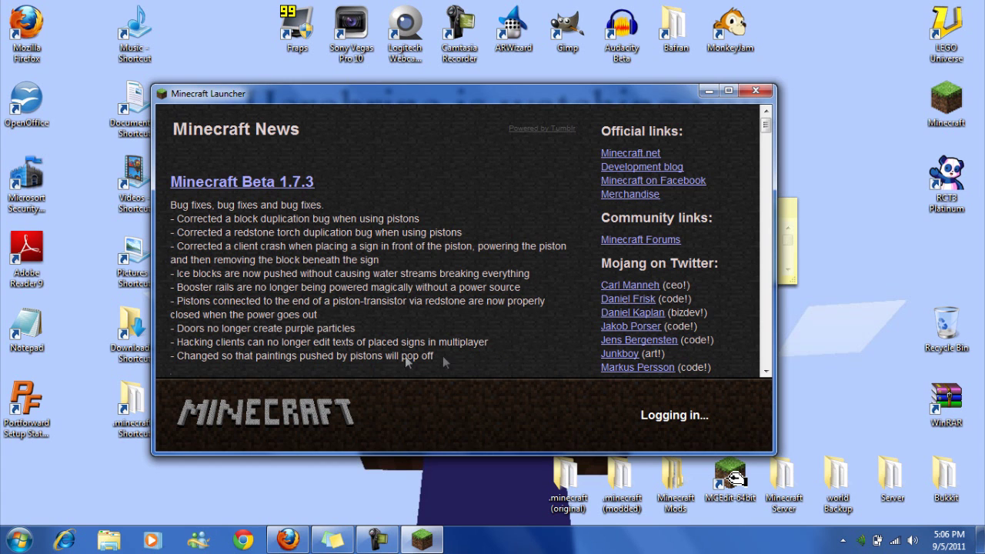
pyautogui.moveTo(333, 101); pyautogui.dragTo(432, 87)
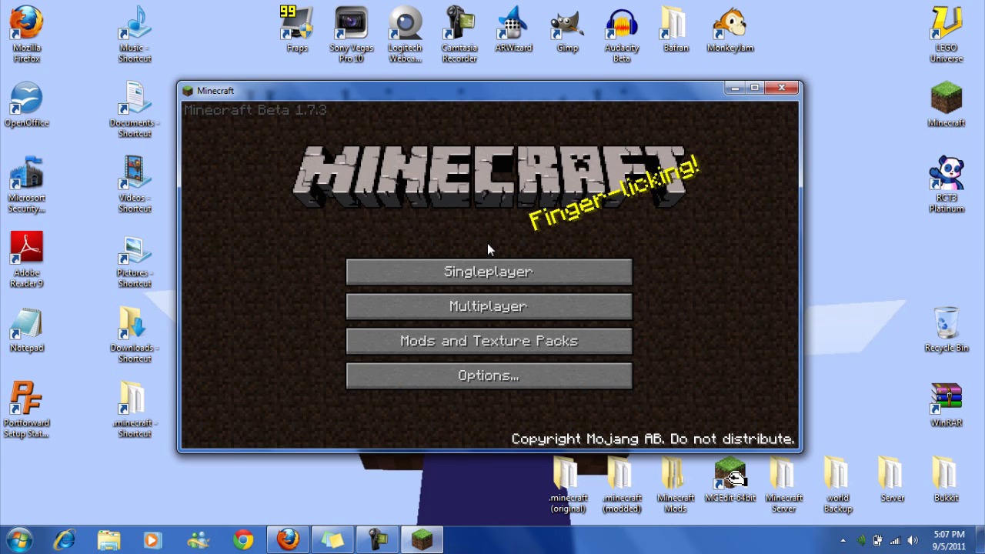
# Step: Load the Modloader Tutorial singleplayer world, then save and quit to the title menu
pyautogui.click(486, 273)
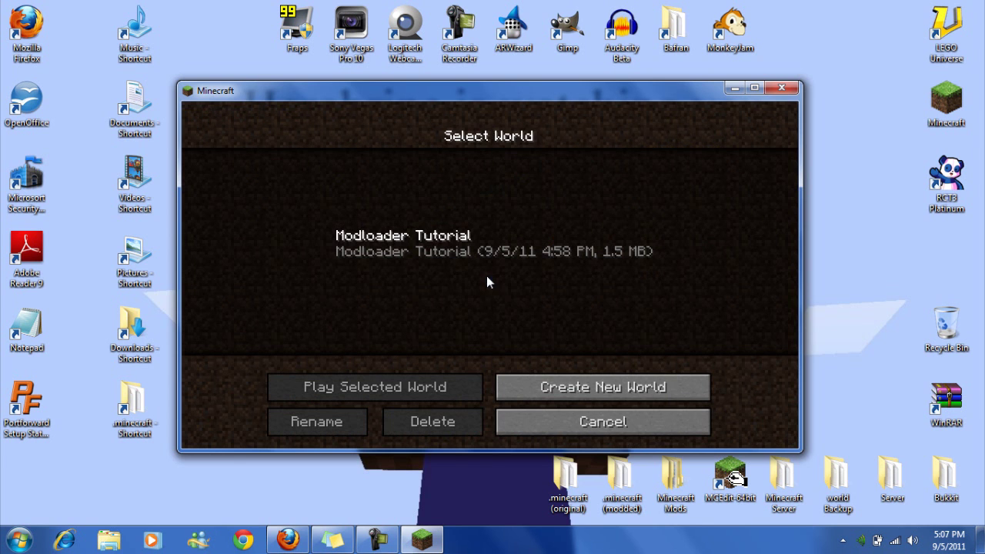
pyautogui.doubleClick(419, 242)
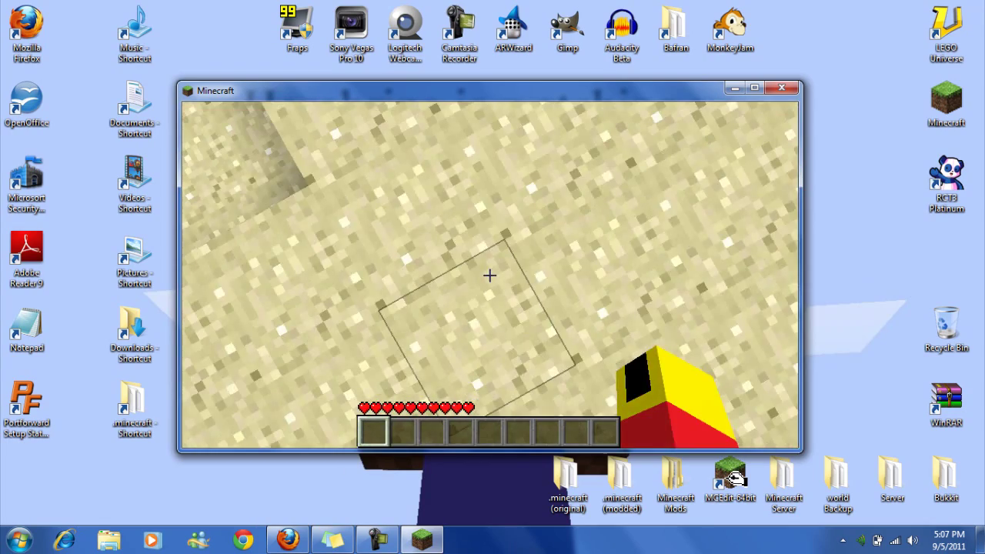
pyautogui.press('Escape')
pyautogui.click(485, 362)
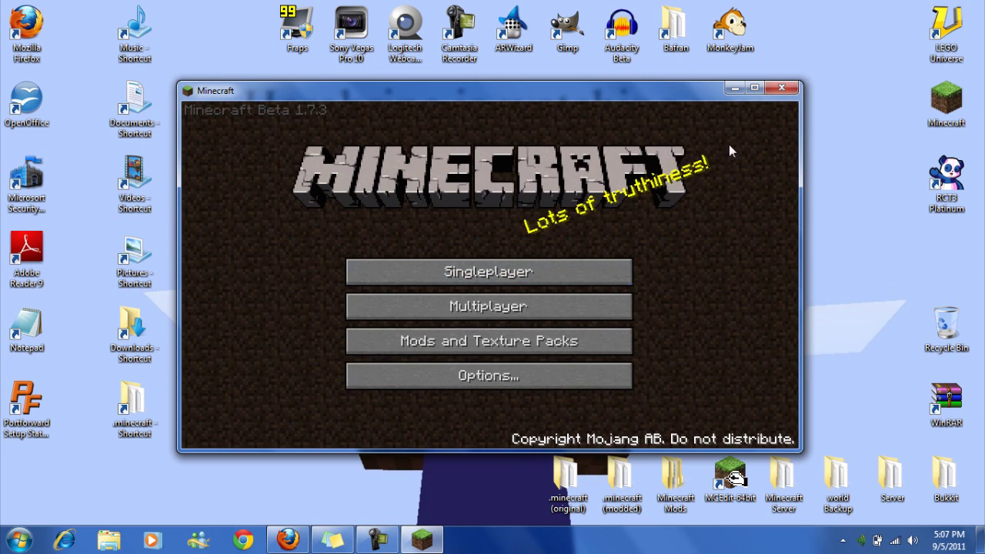
# Step: Close Minecraft and open the Roaming folder via a %appdata% Start search
pyautogui.click(781, 89)
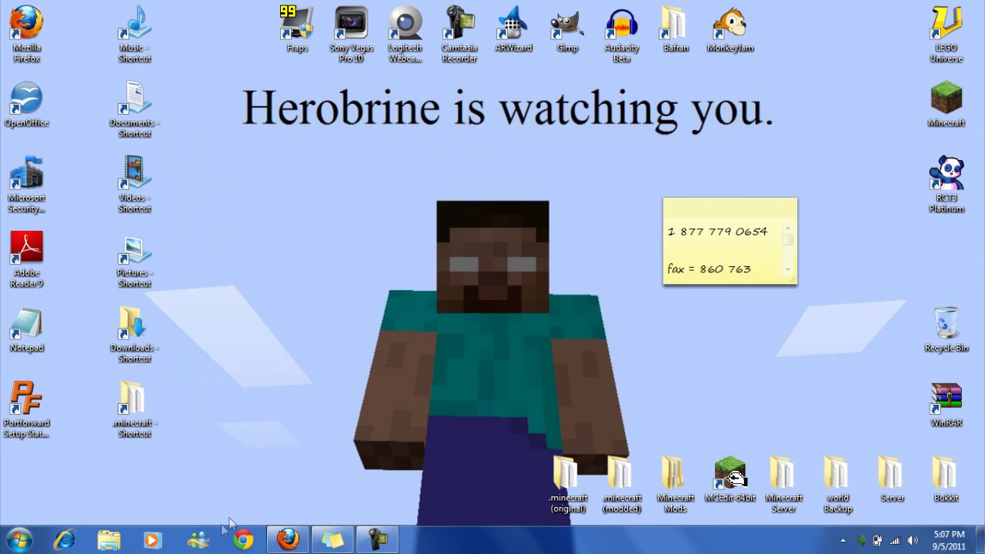
pyautogui.click(19, 539)
pyautogui.write('%a')
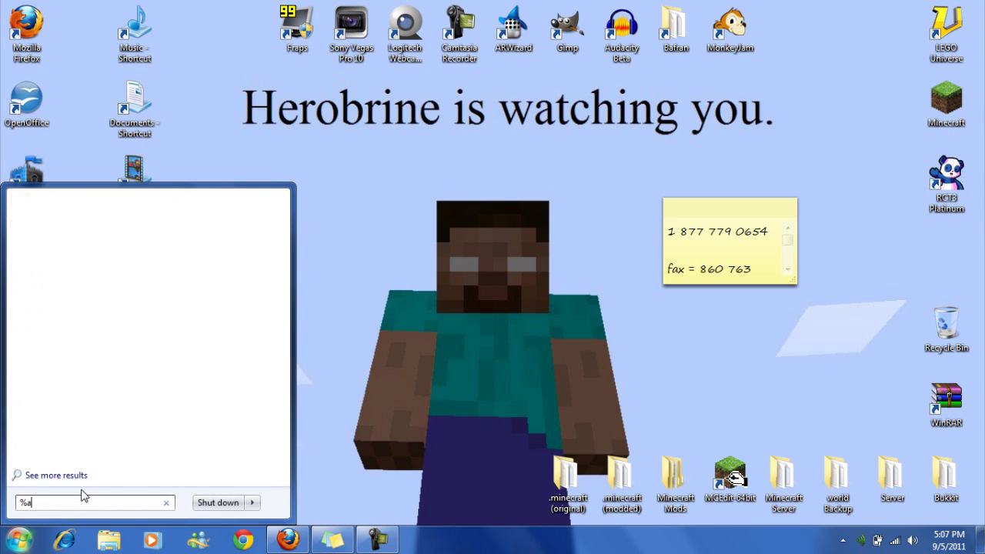
pyautogui.write('ppdata%')
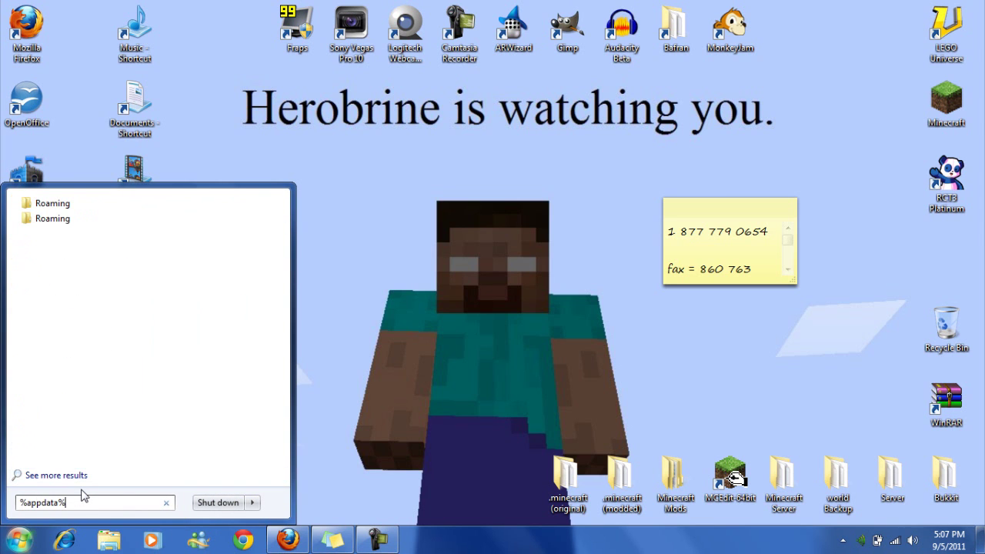
pyautogui.click(98, 218)
# Step: Open .minecraft, confirm the new mods folder is empty, and return to .minecraft
pyautogui.moveTo(183, 28); pyautogui.dragTo(363, 43)
pyautogui.doubleClick(339, 128)
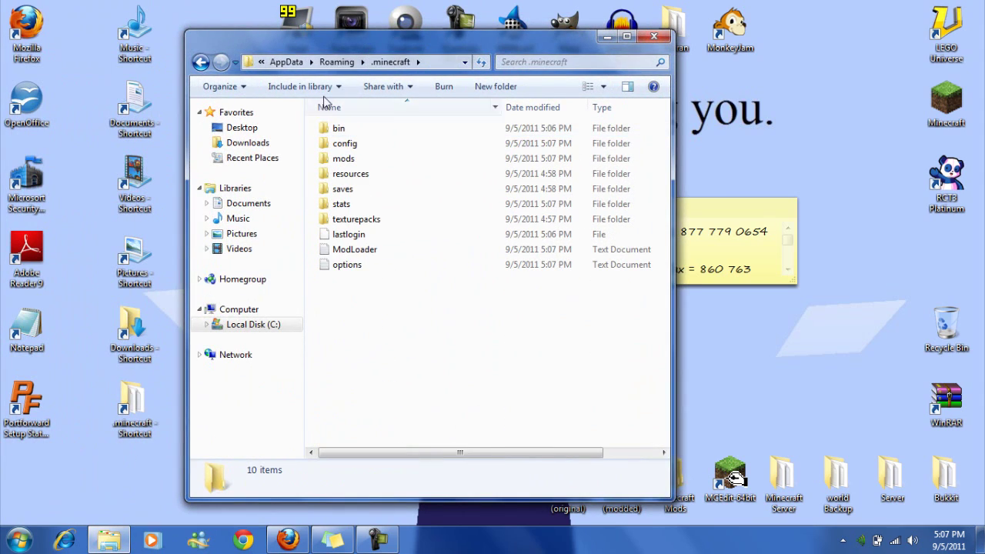
pyautogui.moveTo(354, 38); pyautogui.dragTo(414, 34)
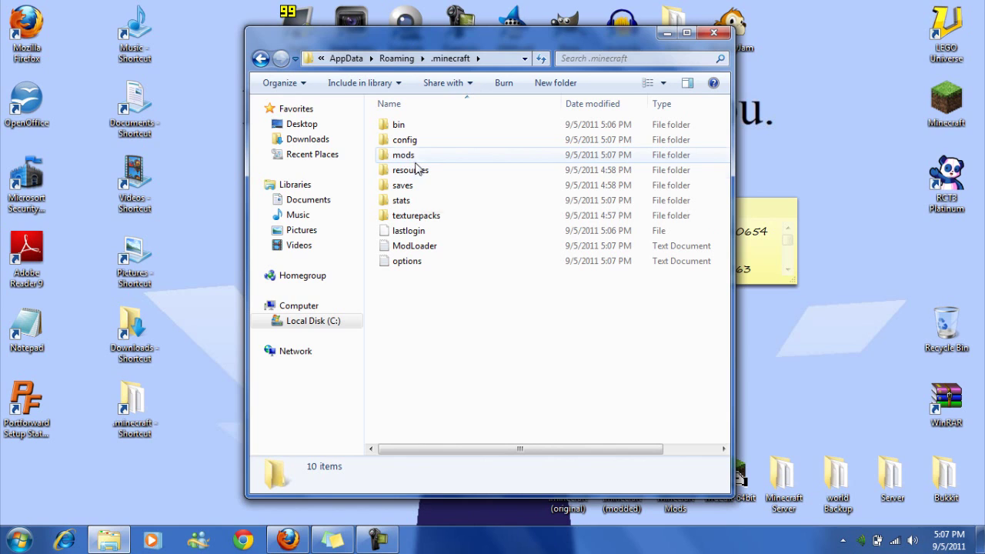
pyautogui.doubleClick(399, 155)
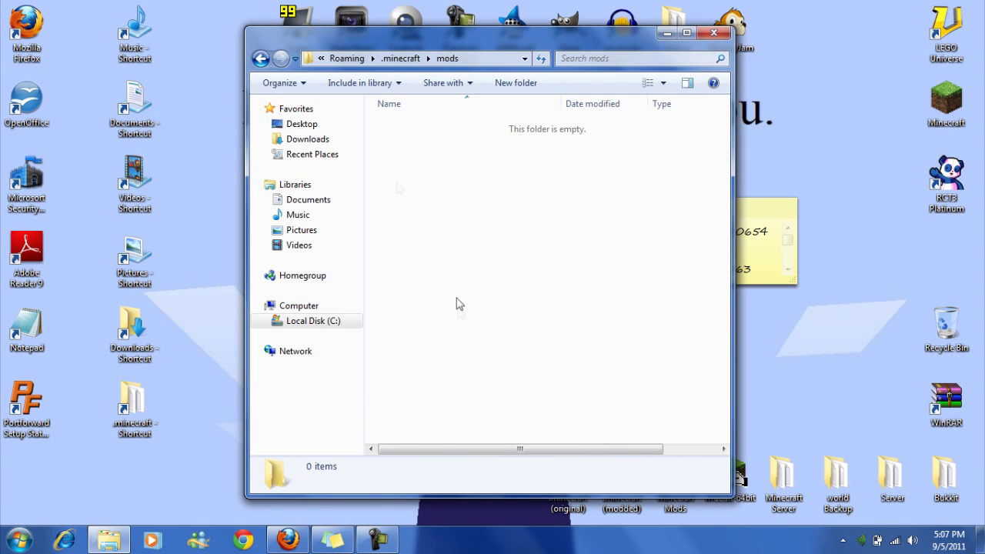
pyautogui.press('BackSpace')
pyautogui.click(425, 198)
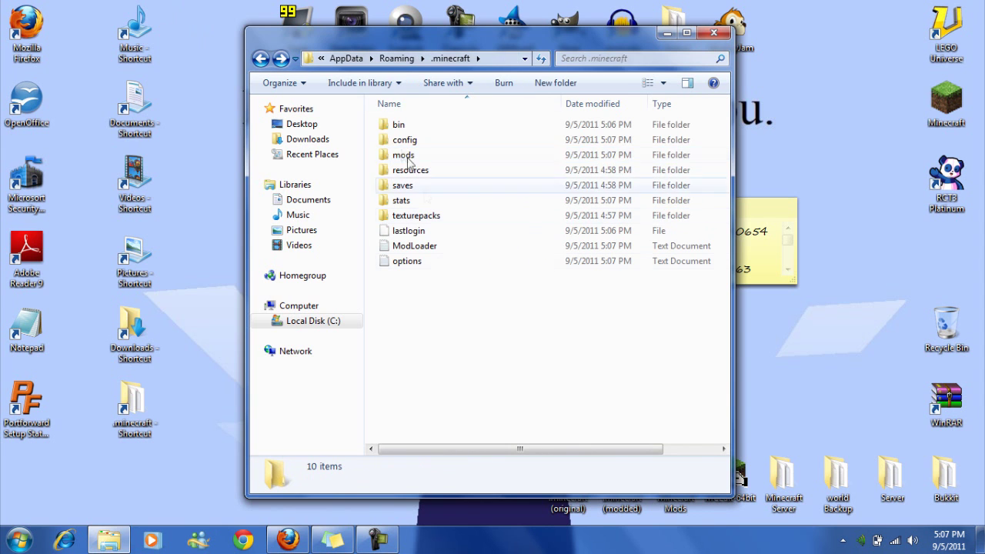
pyautogui.moveTo(442, 32); pyautogui.dragTo(477, 37)
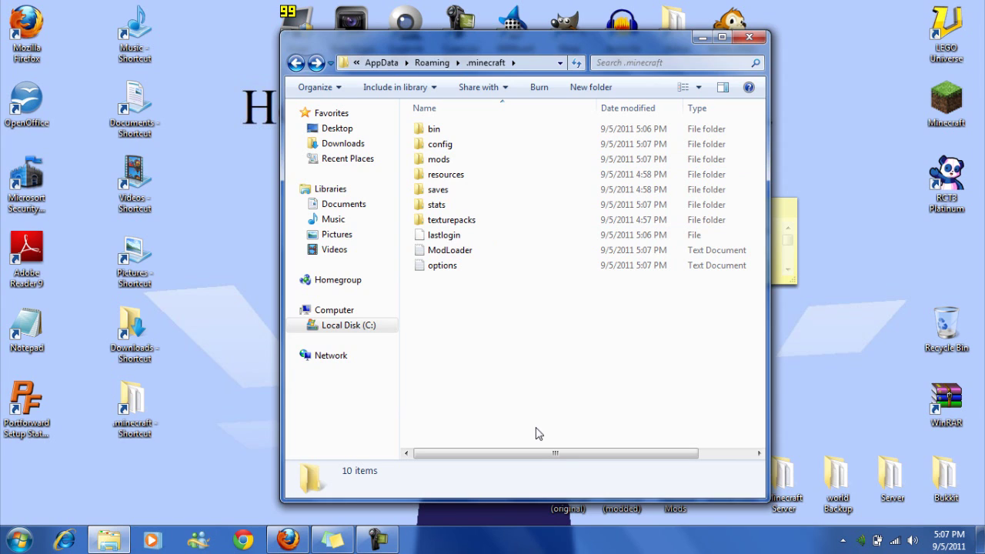
pyautogui.doubleClick(452, 254)
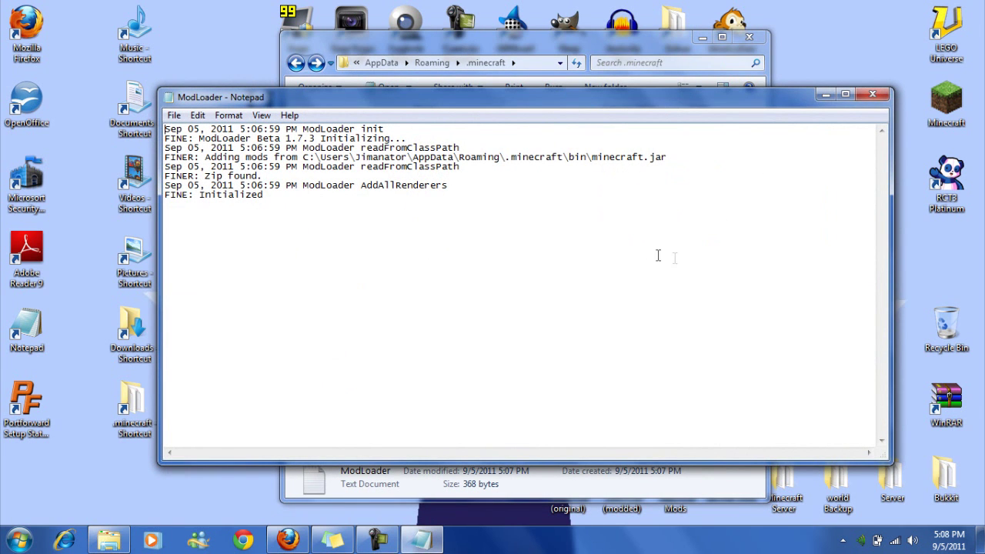
pyautogui.click(872, 94)
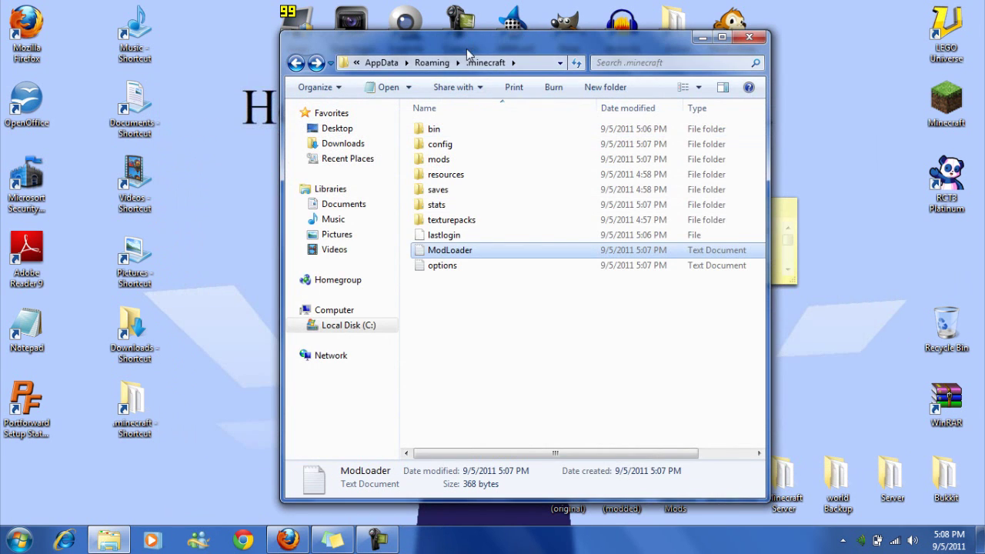